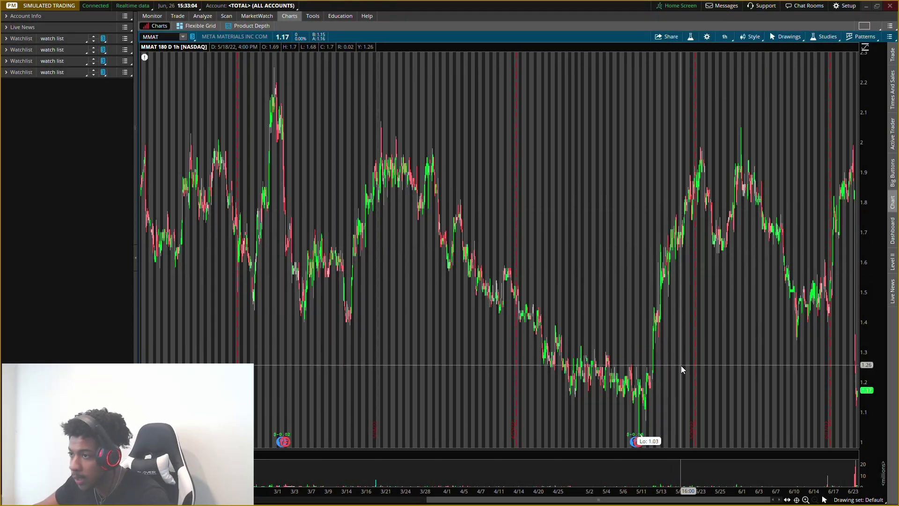
# Step: Zoom in on the recent MMAT bars, then zoom back out to the full six-month view
pyautogui.moveTo(673, 397); pyautogui.dragTo(862, 382)
pyautogui.moveTo(736, 374); pyautogui.dragTo(871, 377)
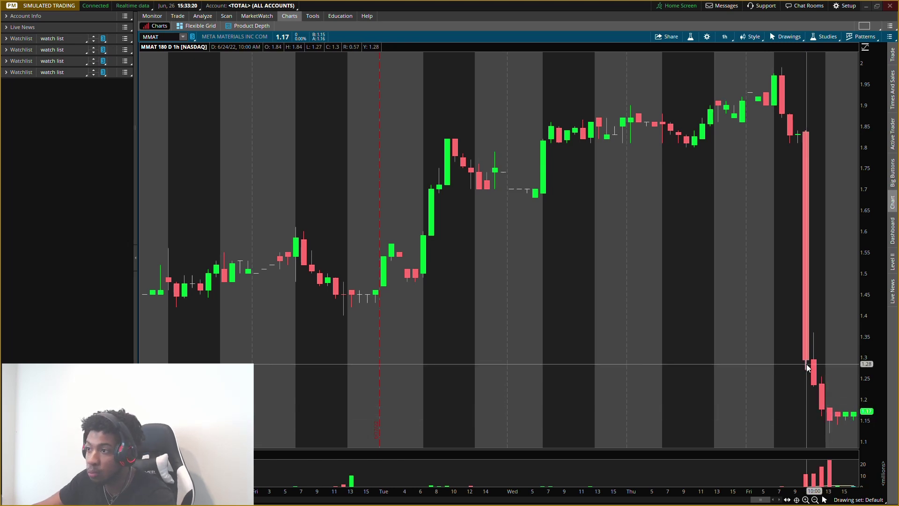
pyautogui.click(815, 500)
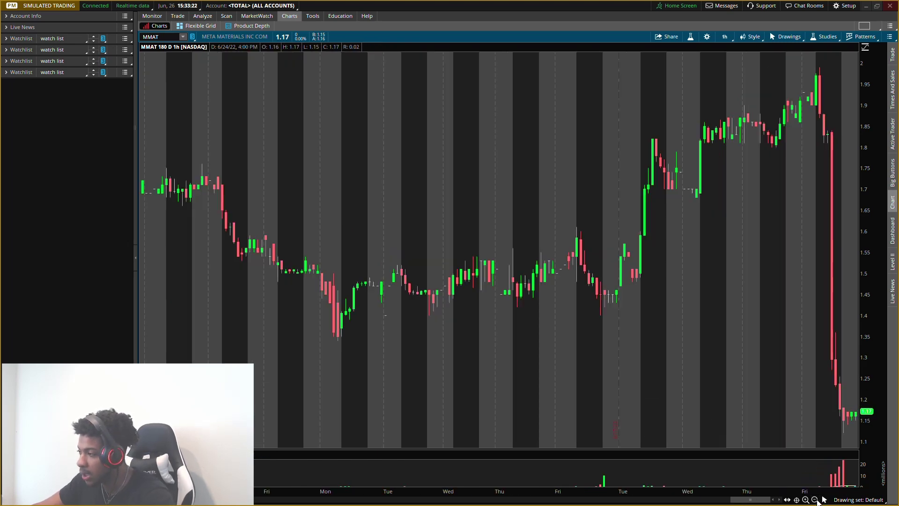
pyautogui.click(815, 500)
pyautogui.click(815, 500)
pyautogui.click(815, 500)
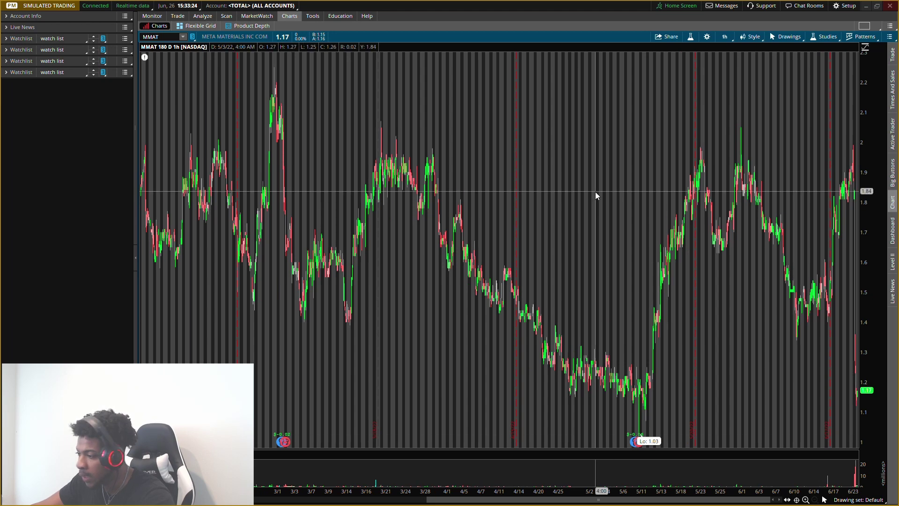
# Step: Place an MMAT text label near 2.13, then delete it from the chart
pyautogui.rightClick(510, 104)
pyautogui.moveTo(560, 176)
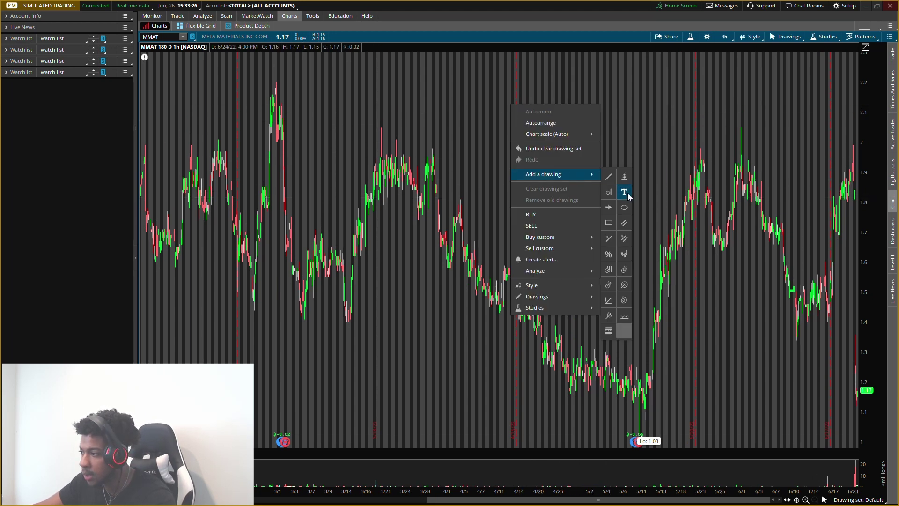
pyautogui.click(628, 195)
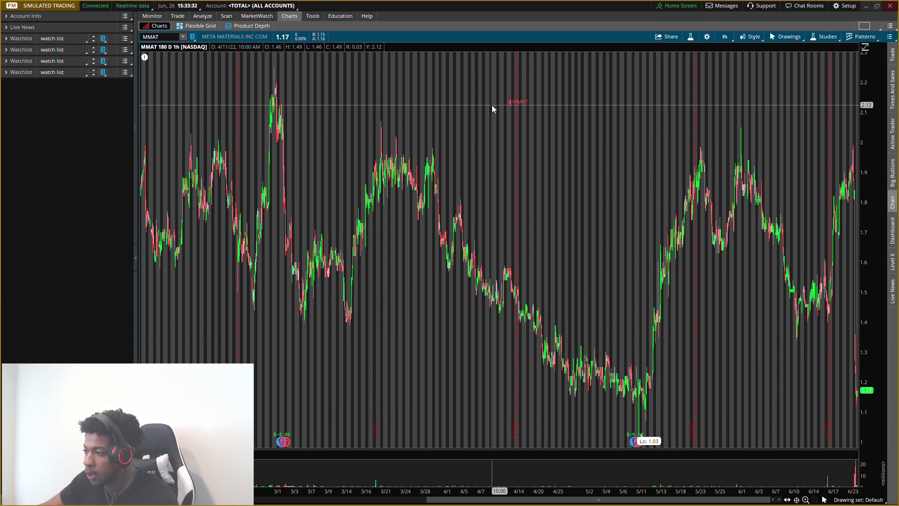
pyautogui.click(517, 101)
pyautogui.rightClick(515, 104)
pyautogui.click(534, 111)
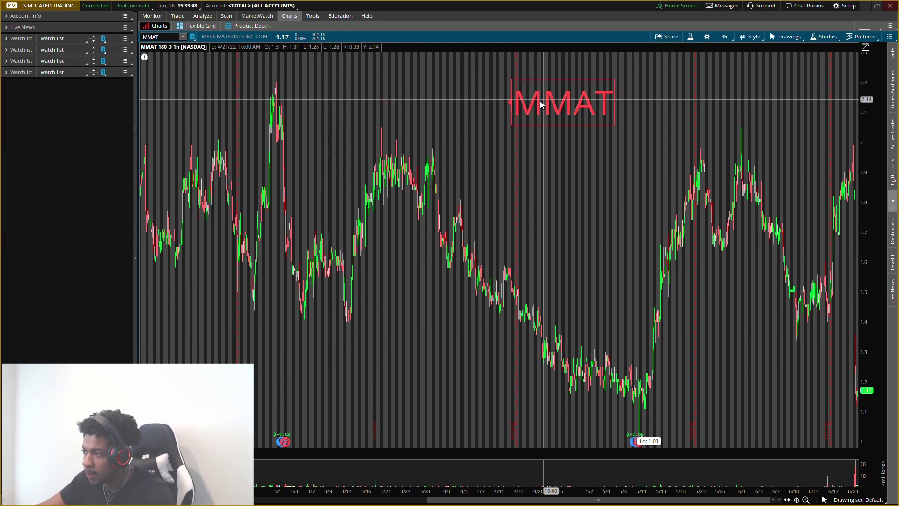
pyautogui.rightClick(561, 107)
pyautogui.click(600, 148)
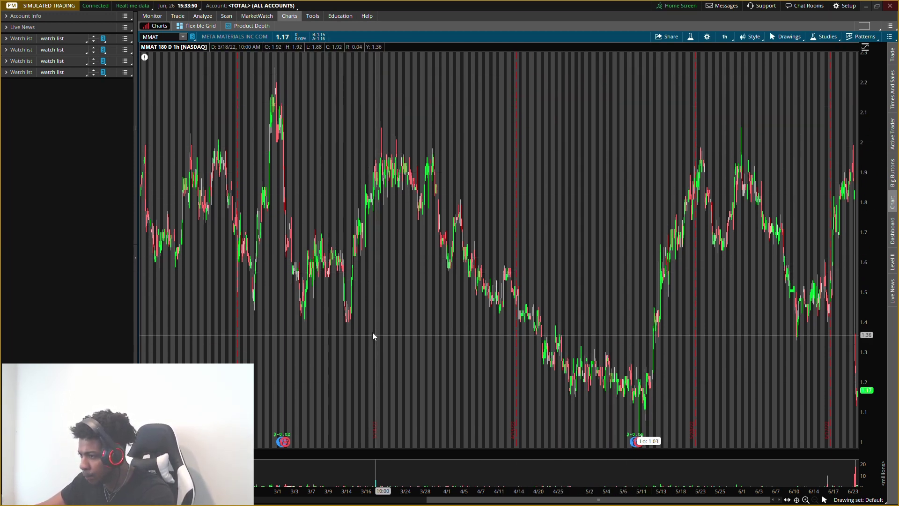
# Step: Change the chart's aggregation period from 1 hour to 4 hours
pyautogui.moveTo(736, 499)
pyautogui.mouseDown()
pyautogui.moveTo(625, 503)
pyautogui.moveTo(736, 501)
pyautogui.mouseUp()
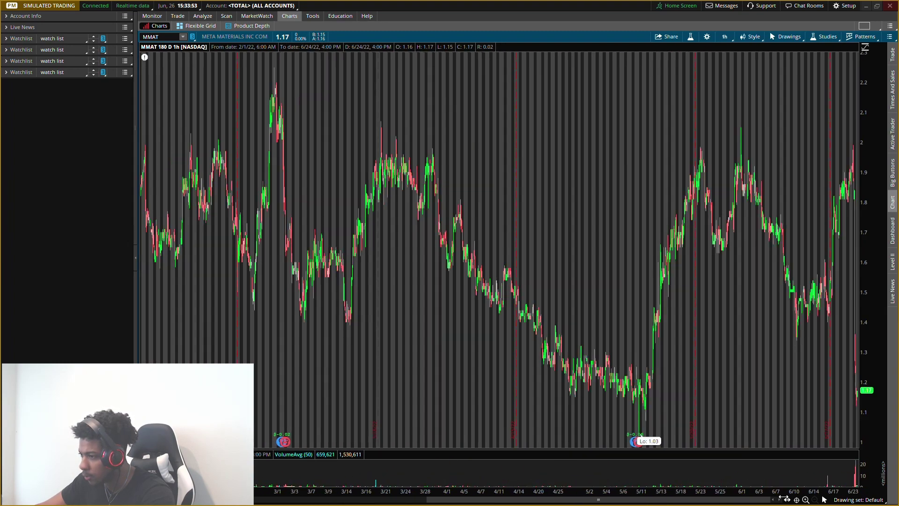
pyautogui.click(722, 38)
pyautogui.click(733, 52)
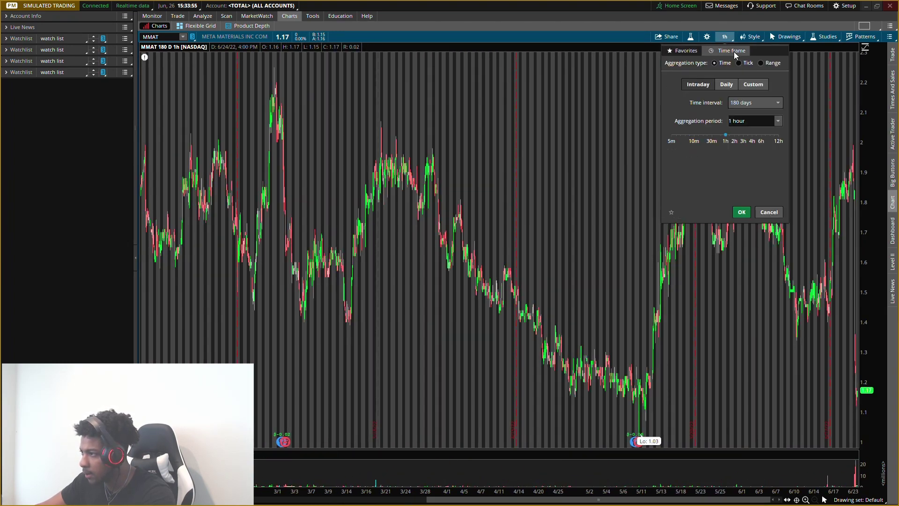
pyautogui.click(779, 123)
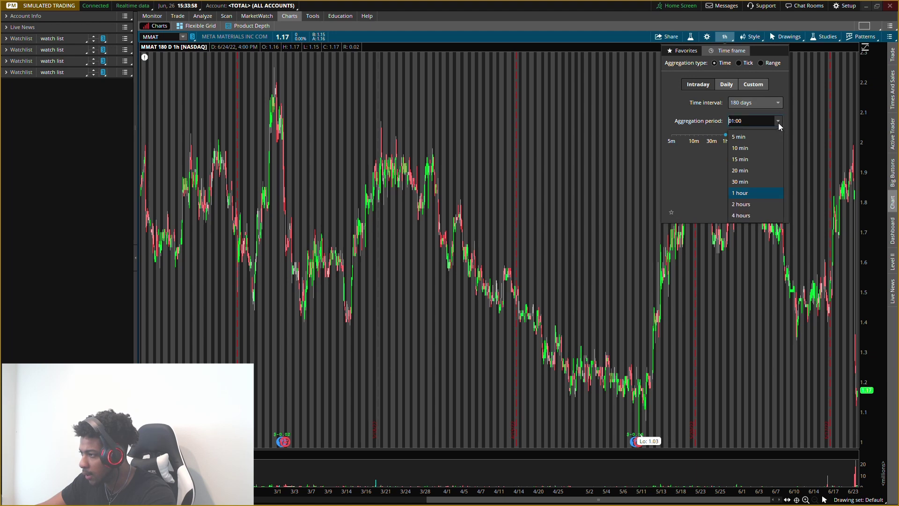
pyautogui.click(742, 215)
pyautogui.click(741, 211)
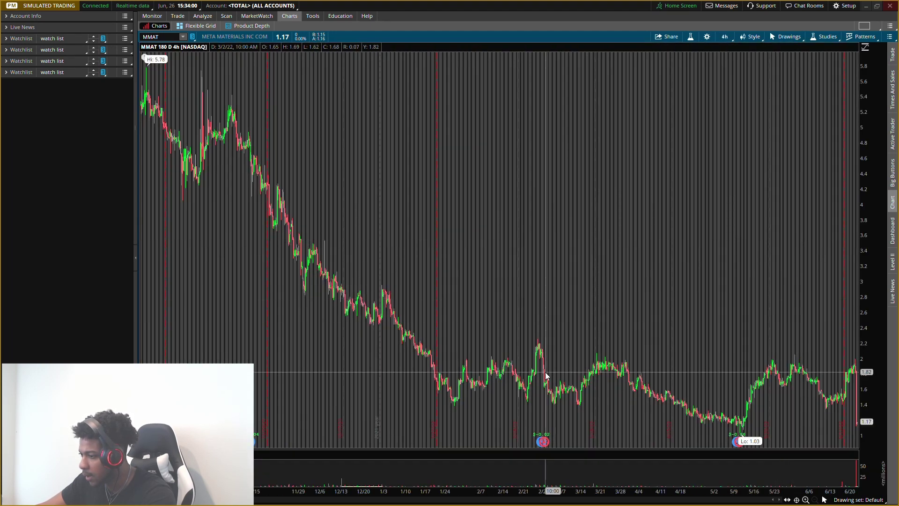
# Step: Draw a grey rectangle from late January at 1.95 down to about 1.50 at the present
pyautogui.rightClick(404, 361)
pyautogui.moveTo(470, 363)
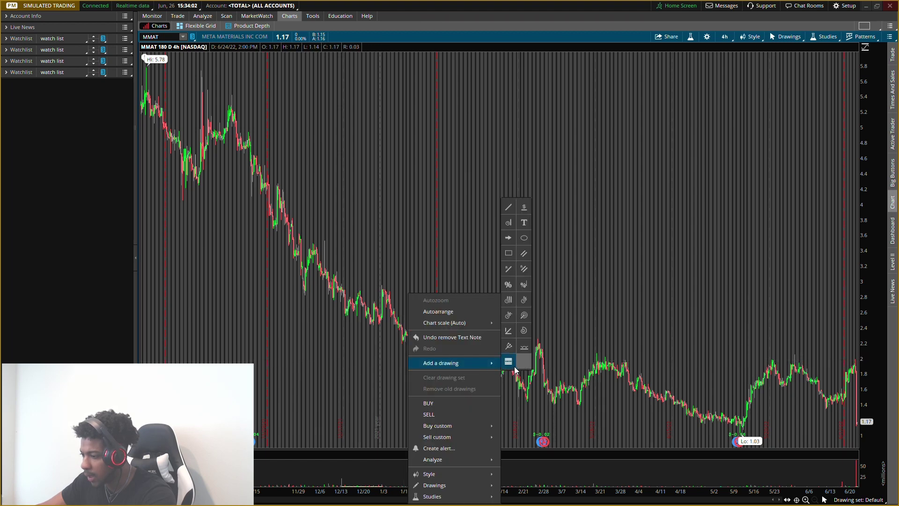
pyautogui.click(508, 253)
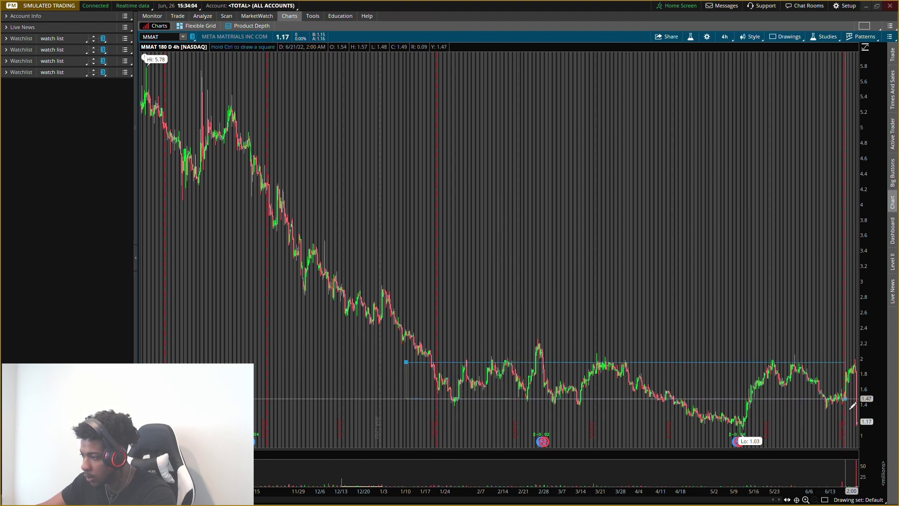
pyautogui.click(861, 399)
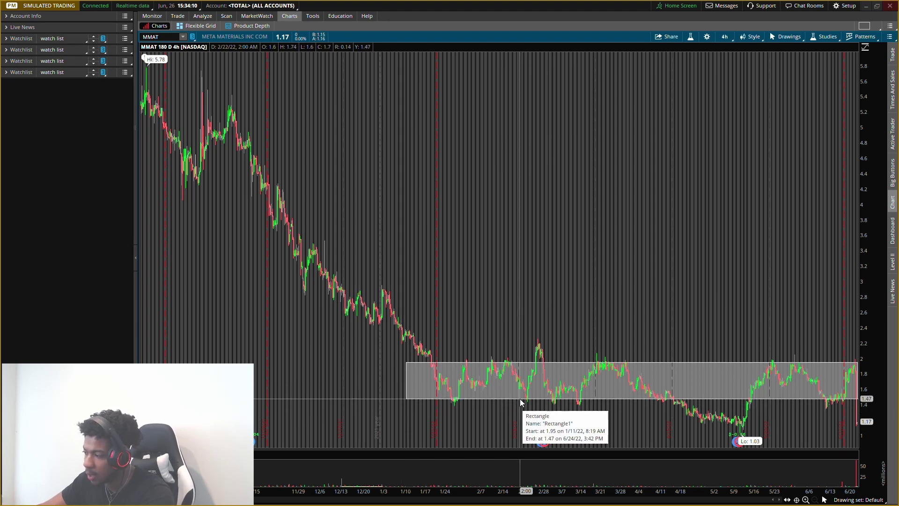
# Step: Start a trendline from the mid-March low, cancel it, and delete the grey rectangle
pyautogui.rightClick(583, 398)
pyautogui.moveTo(639, 400)
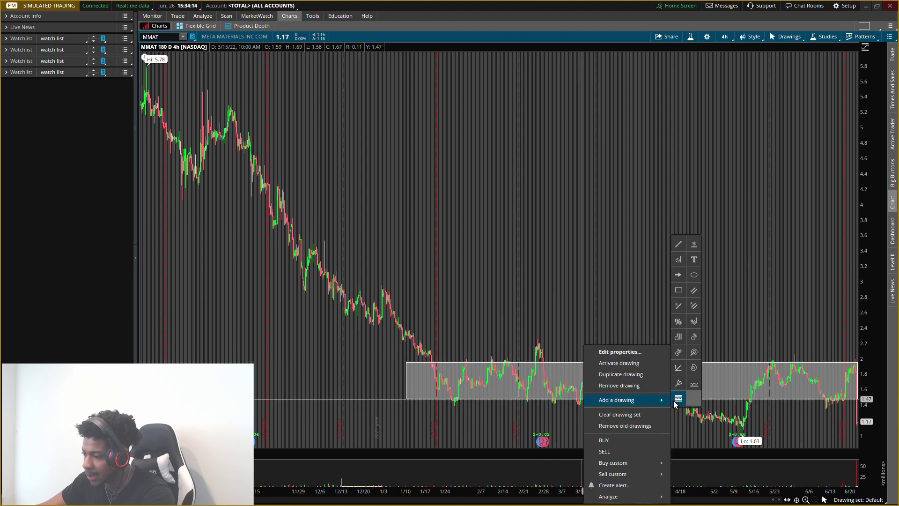
pyautogui.click(675, 250)
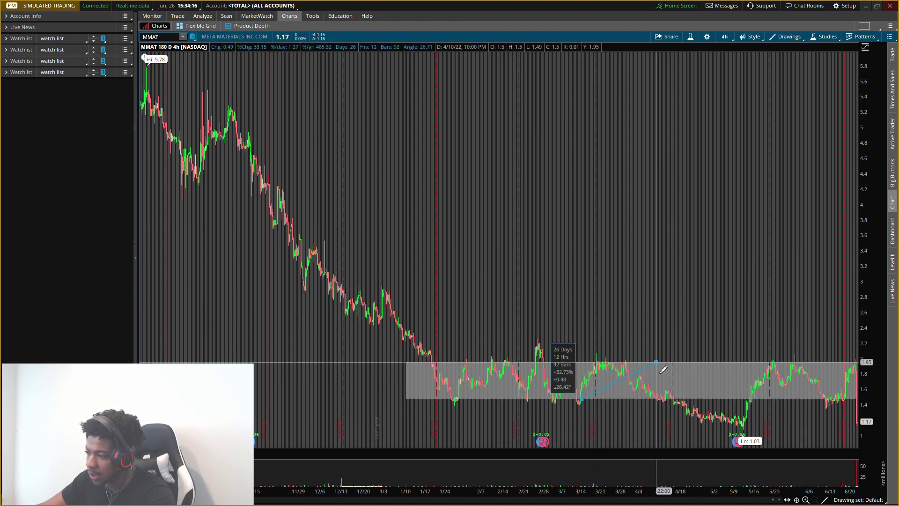
pyautogui.press('Escape')
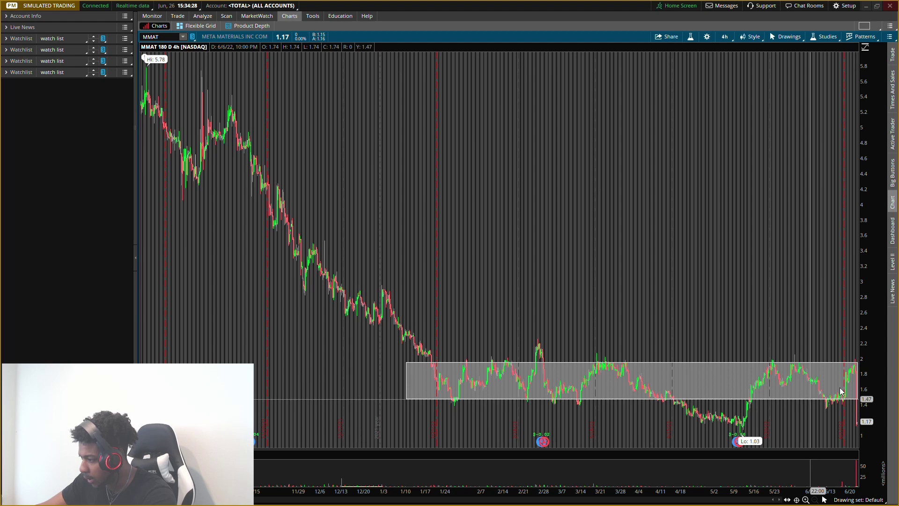
pyautogui.press('Delete')
# Step: Set the chart's time frame to a 90-day interval with 30-minute aggregation
pyautogui.click(725, 37)
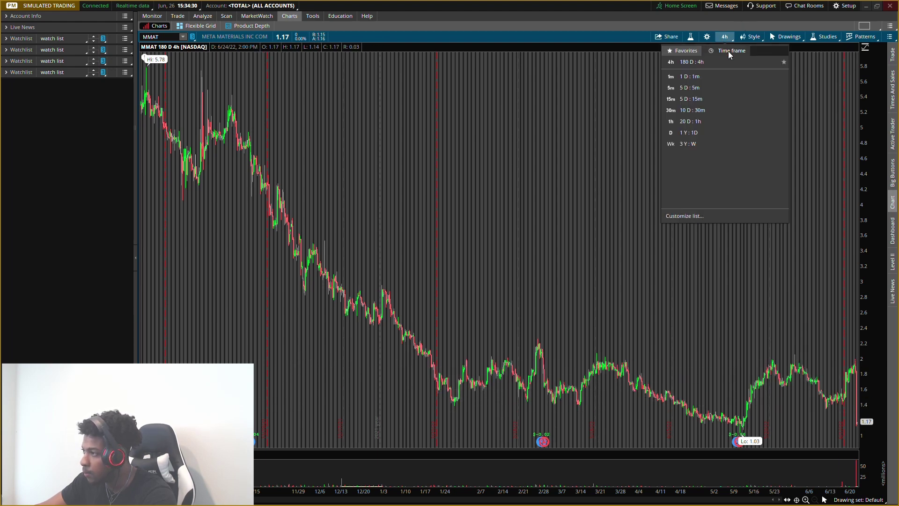
pyautogui.click(728, 53)
pyautogui.click(743, 103)
pyautogui.click(745, 176)
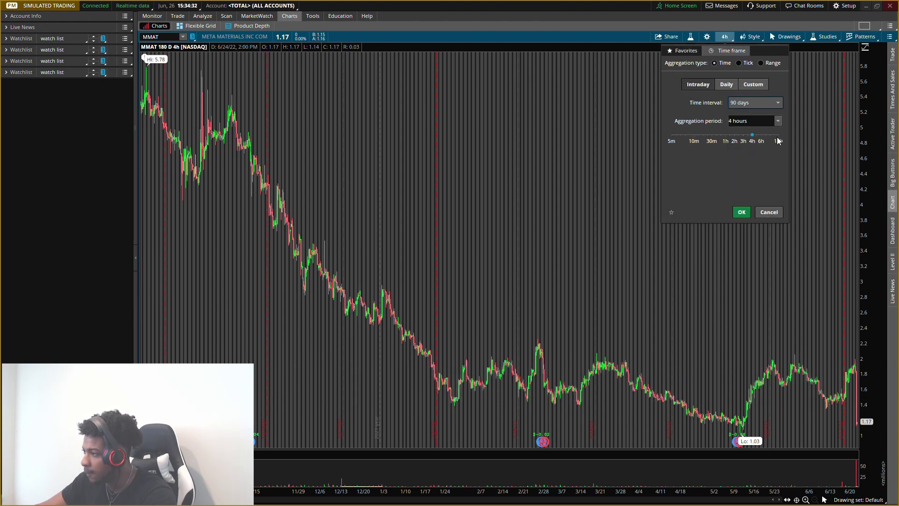
pyautogui.click(778, 121)
pyautogui.click(751, 183)
pyautogui.click(742, 212)
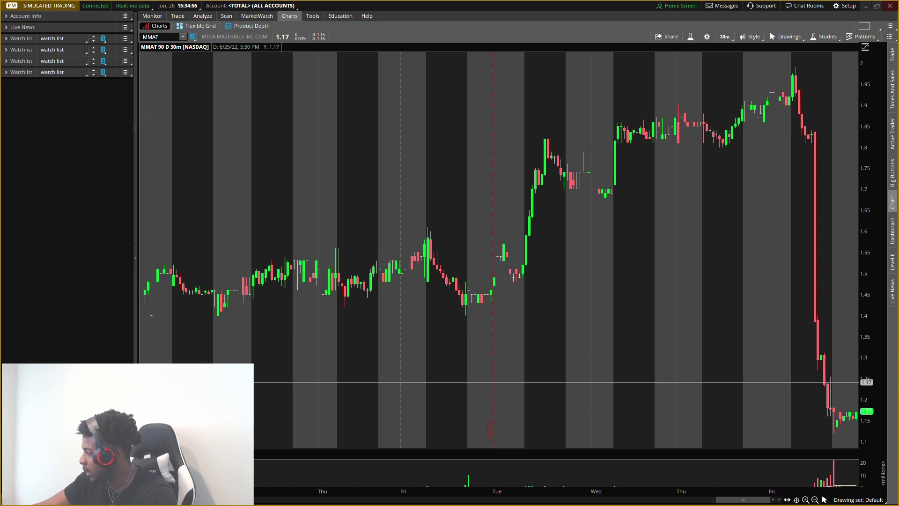
# Step: Add a green horizontal price-level line at 1.20, just above the latest 1.17 price
pyautogui.rightClick(537, 403)
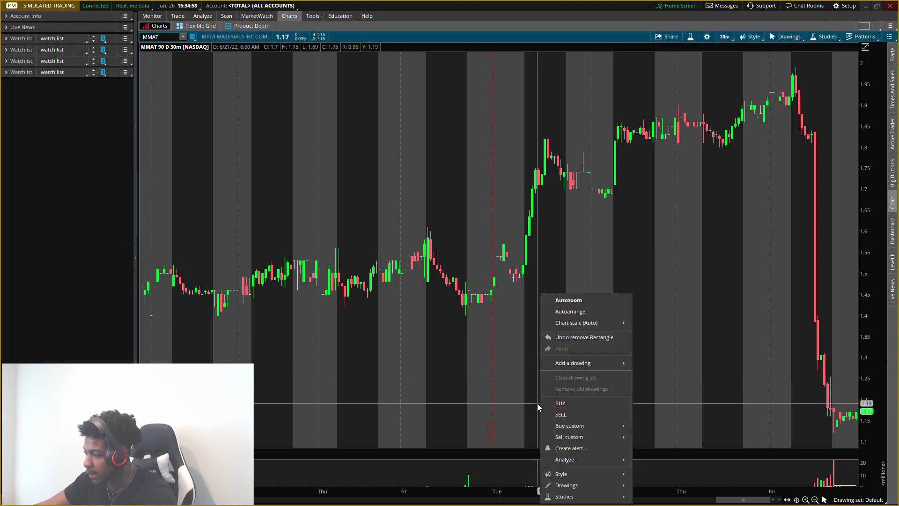
pyautogui.moveTo(622, 363)
pyautogui.click(656, 207)
pyautogui.moveTo(427, 401)
pyautogui.mouseDown()
pyautogui.moveTo(307, 415)
pyautogui.moveTo(311, 407)
pyautogui.moveTo(447, 410)
pyautogui.mouseUp()
pyautogui.rightClick(498, 398)
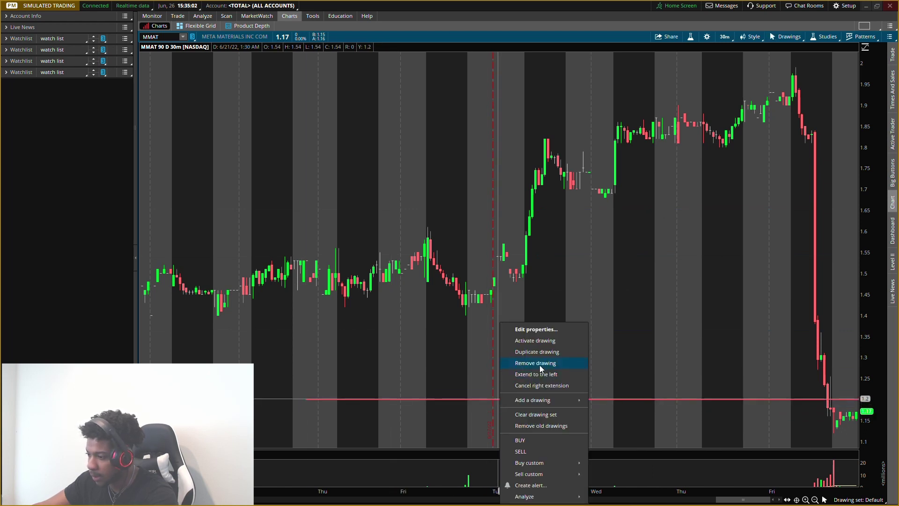
pyautogui.click(355, 324)
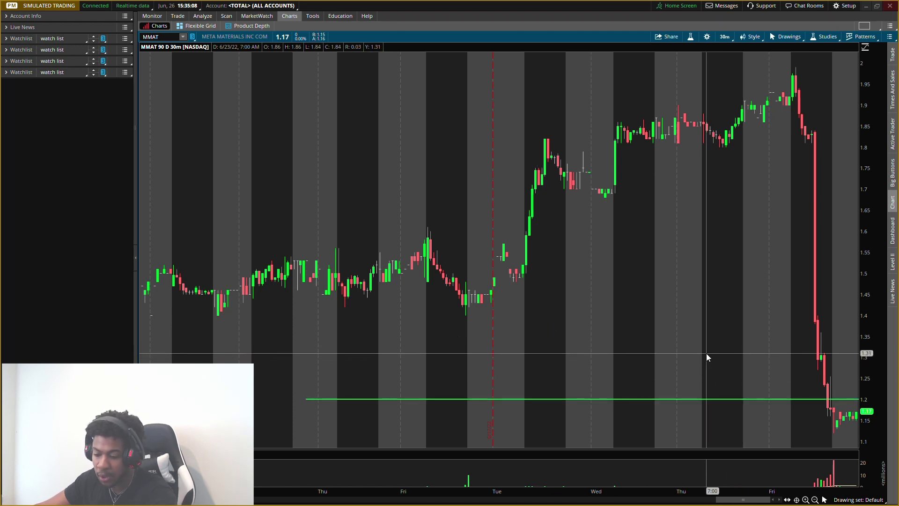
pyautogui.rightClick(652, 416)
# Step: Draw the push trendline from its low up to about 1.27
pyautogui.moveTo(717, 365)
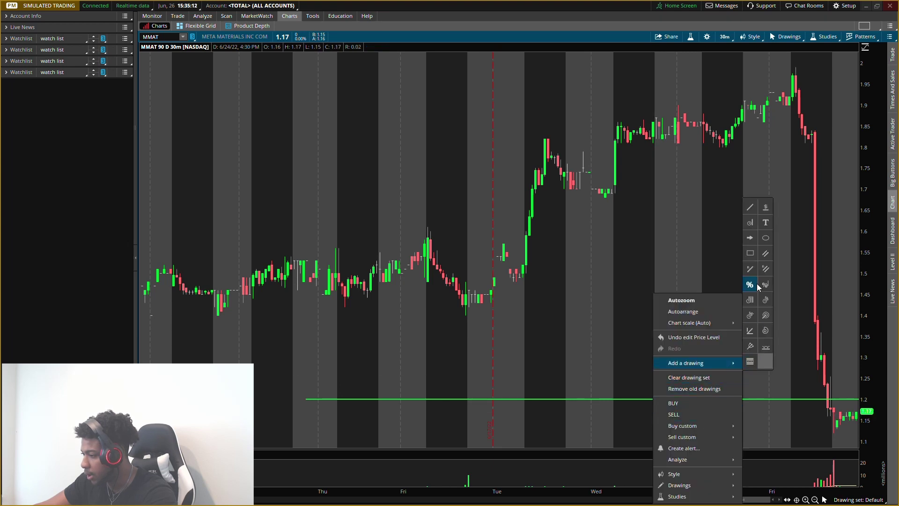
pyautogui.click(751, 208)
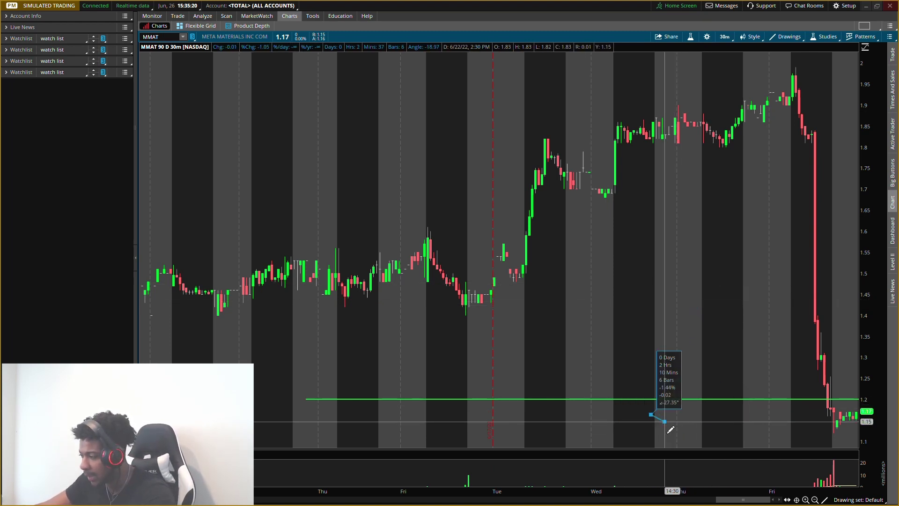
pyautogui.click(672, 373)
pyautogui.rightClick(673, 374)
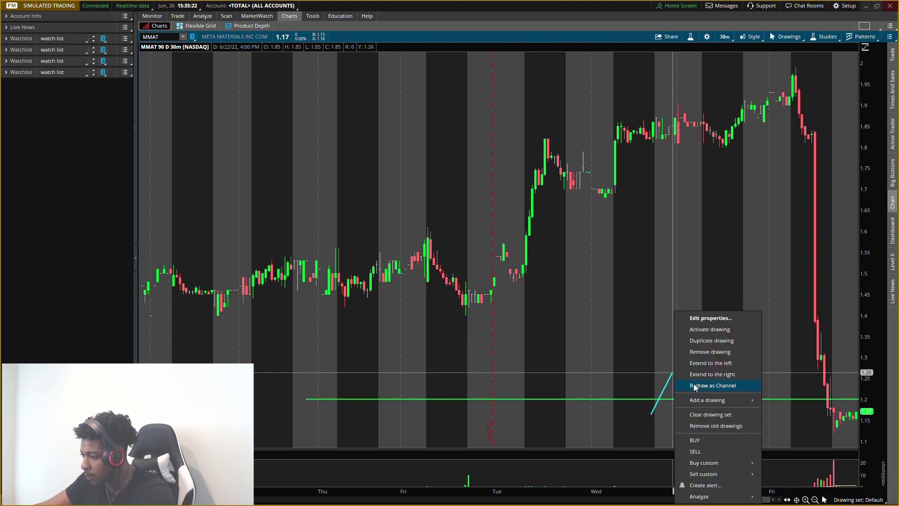
pyautogui.moveTo(749, 400)
pyautogui.click(768, 243)
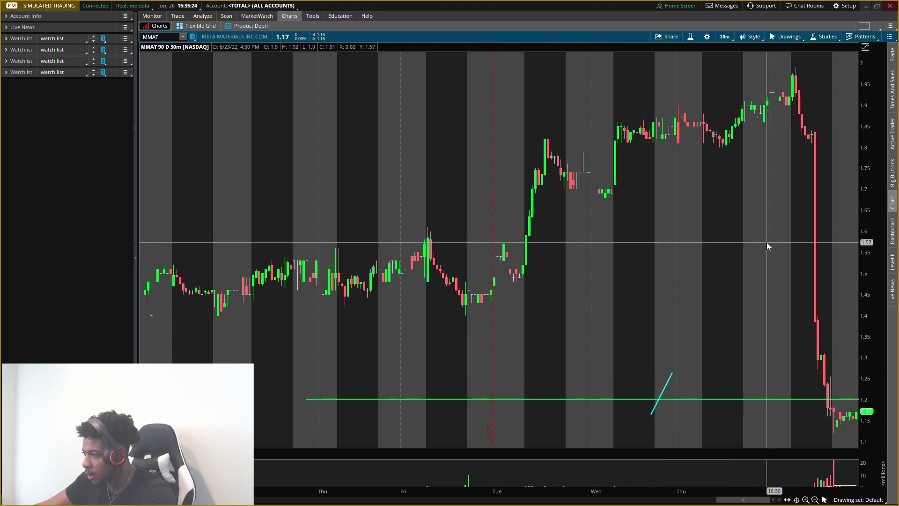
# Step: Draw the pullback trendline from the 1.27 top down to the 1.20 level
pyautogui.rightClick(672, 374)
pyautogui.moveTo(749, 400)
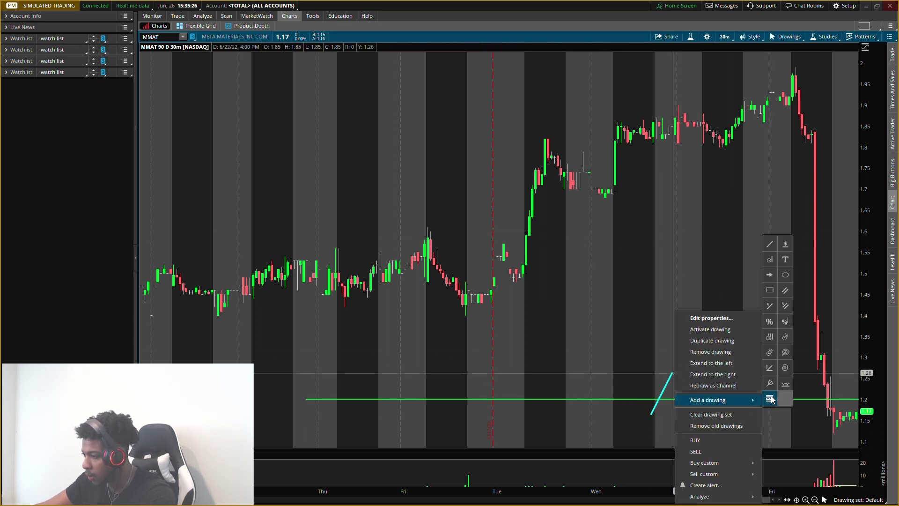
pyautogui.click(770, 245)
pyautogui.click(696, 399)
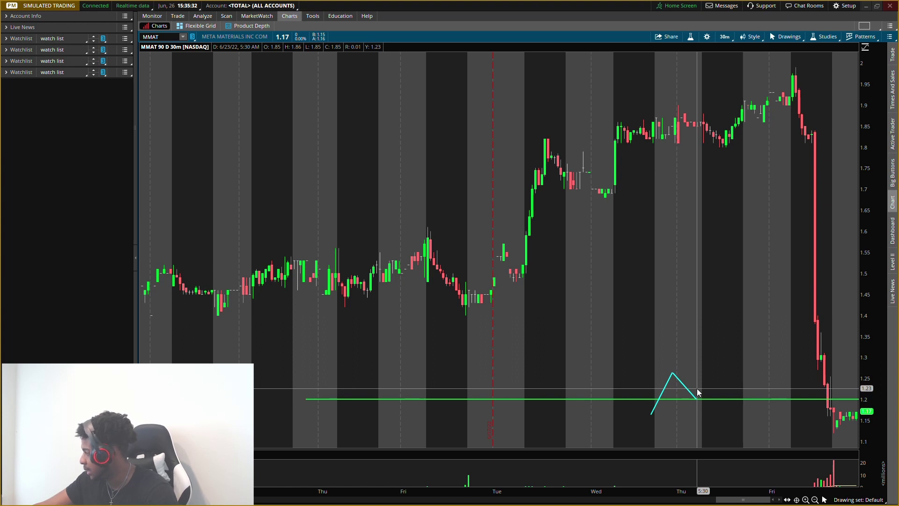
pyautogui.rightClick(685, 283)
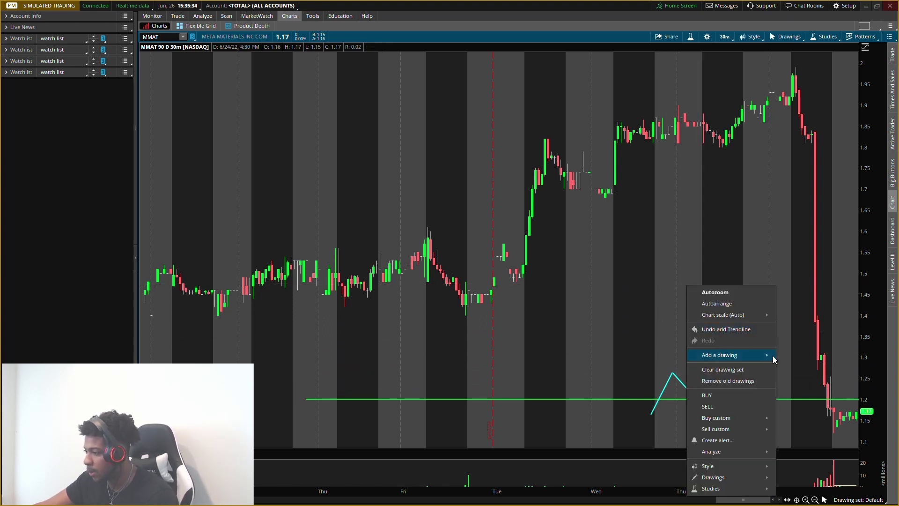
# Step: Add a red horizontal target line at 1.50, then start and cancel a projection line toward it
pyautogui.moveTo(773, 359)
pyautogui.click(801, 203)
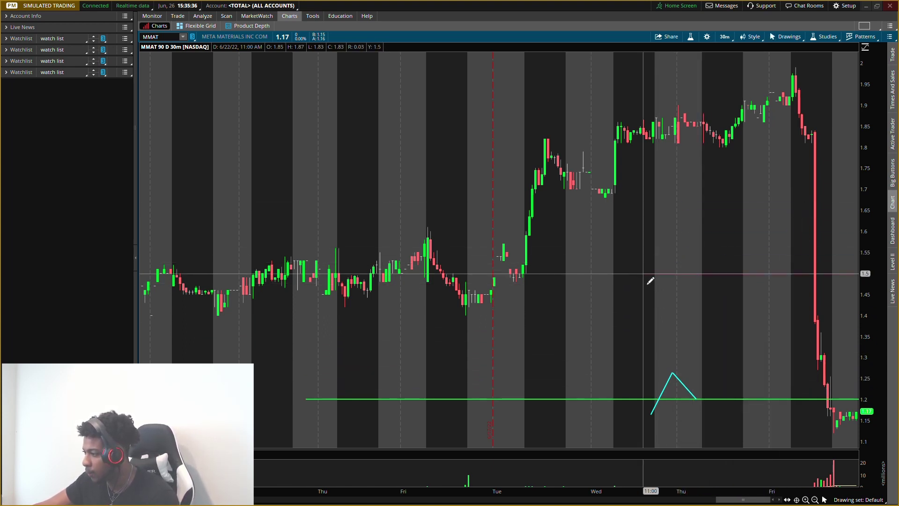
pyautogui.rightClick(698, 397)
pyautogui.moveTo(771, 400)
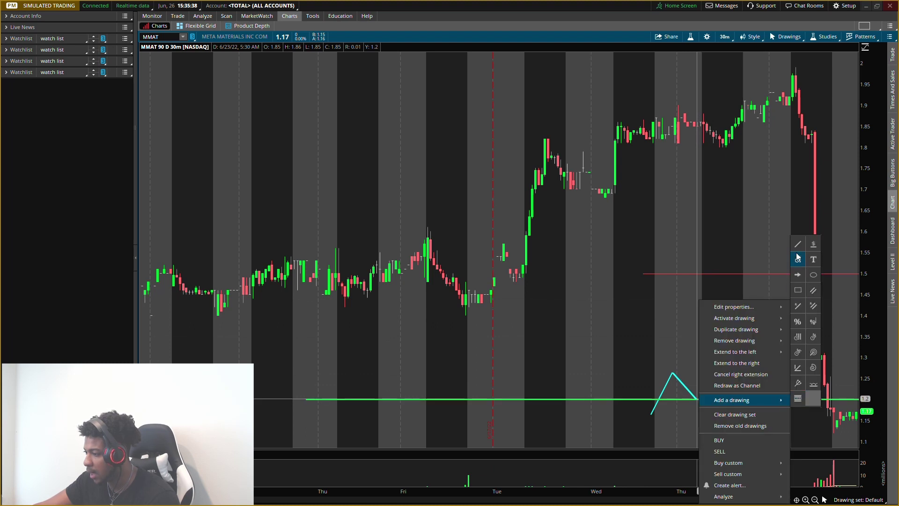
pyautogui.click(798, 257)
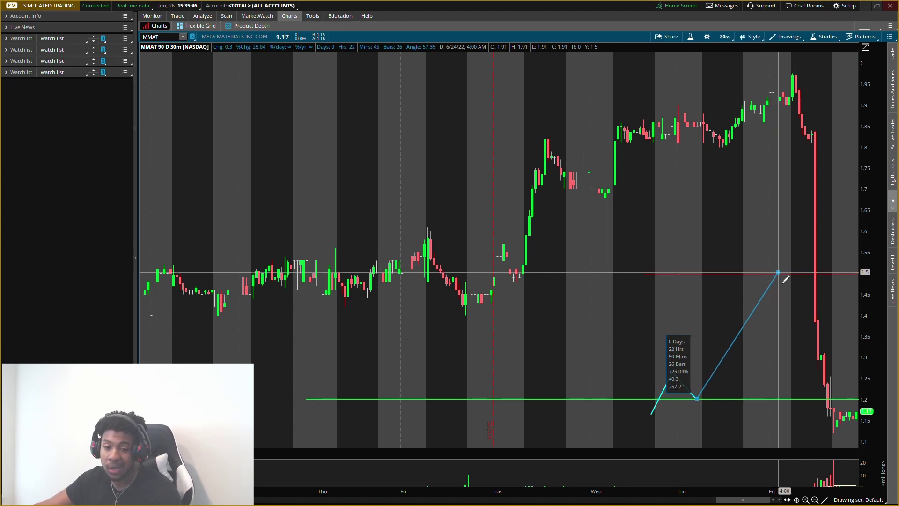
pyautogui.rightClick(778, 289)
pyautogui.press('Escape')
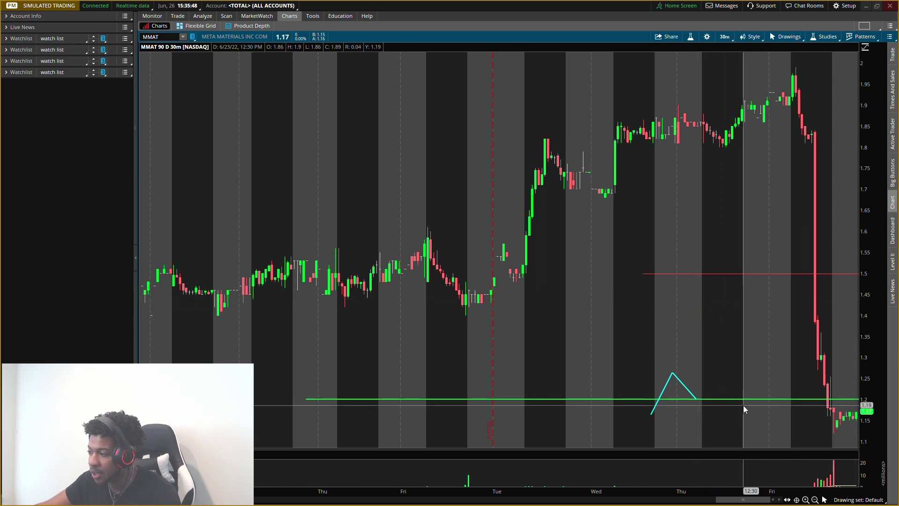